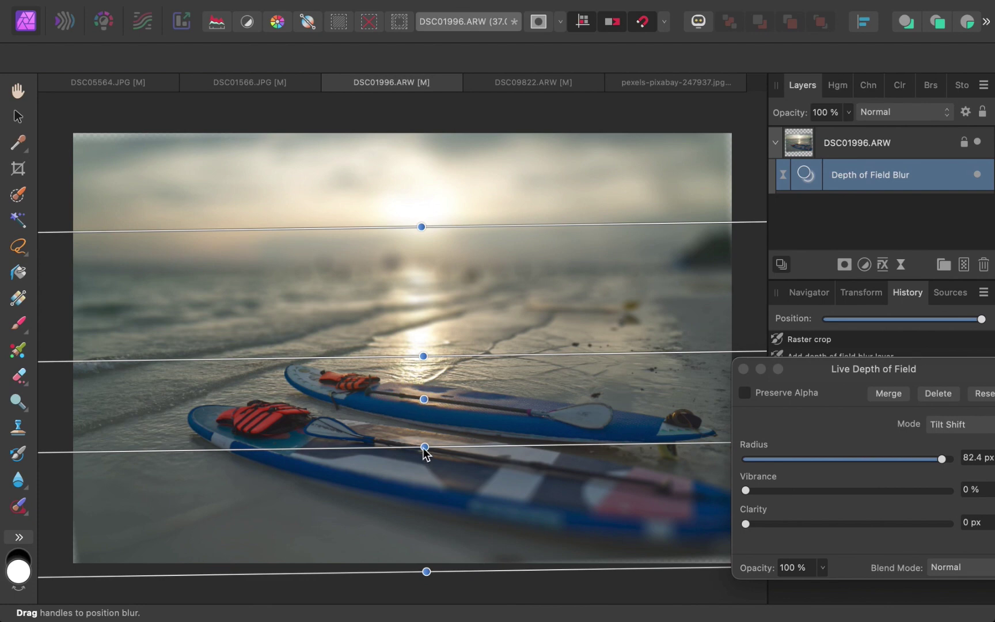
- Rotate, shift and resize the tilt-shift blur bands so the sharp band angles across the paddleboards
mouse_move(424, 448)
left_mouse_down()
mouse_move(415, 450)
mouse_move(428, 455)
mouse_move(411, 451)
mouse_move(442, 456)
mouse_move(419, 461)
left_mouse_up()
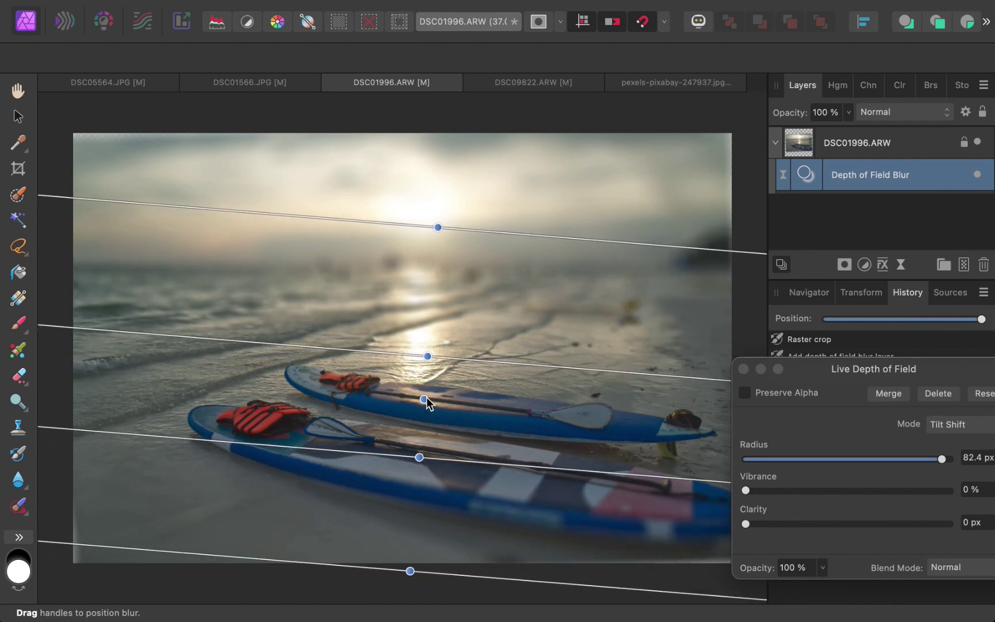
left_click_drag(426, 398, 430, 386)
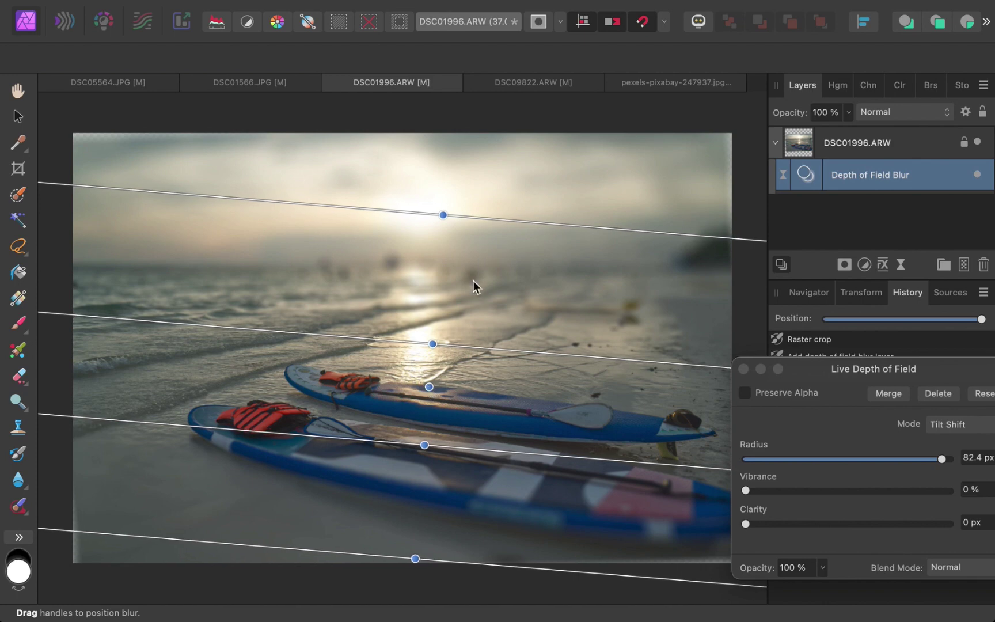
left_click_drag(444, 216, 440, 251)
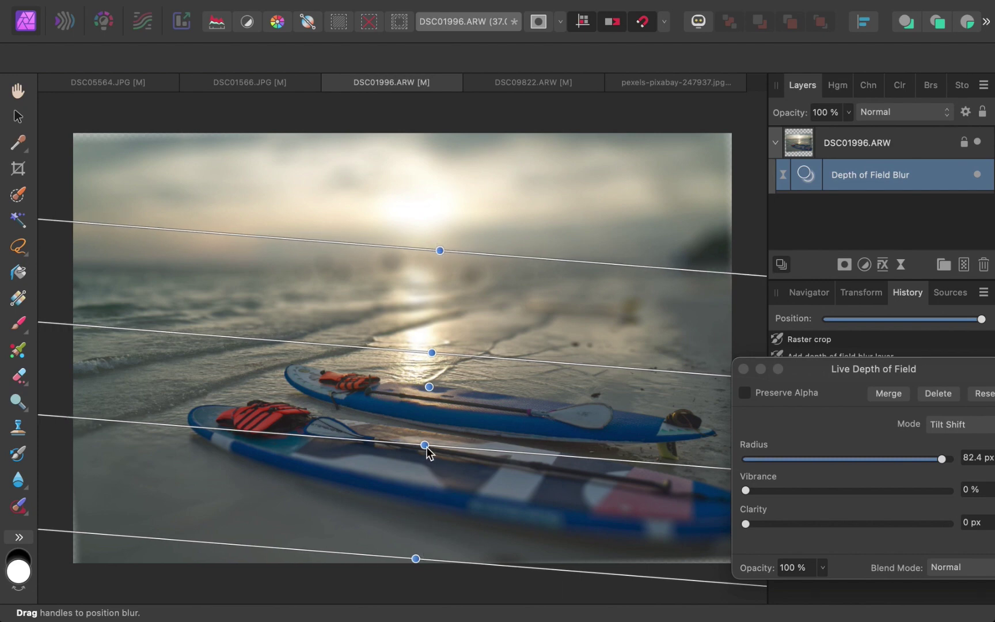
left_click_drag(425, 445, 426, 455)
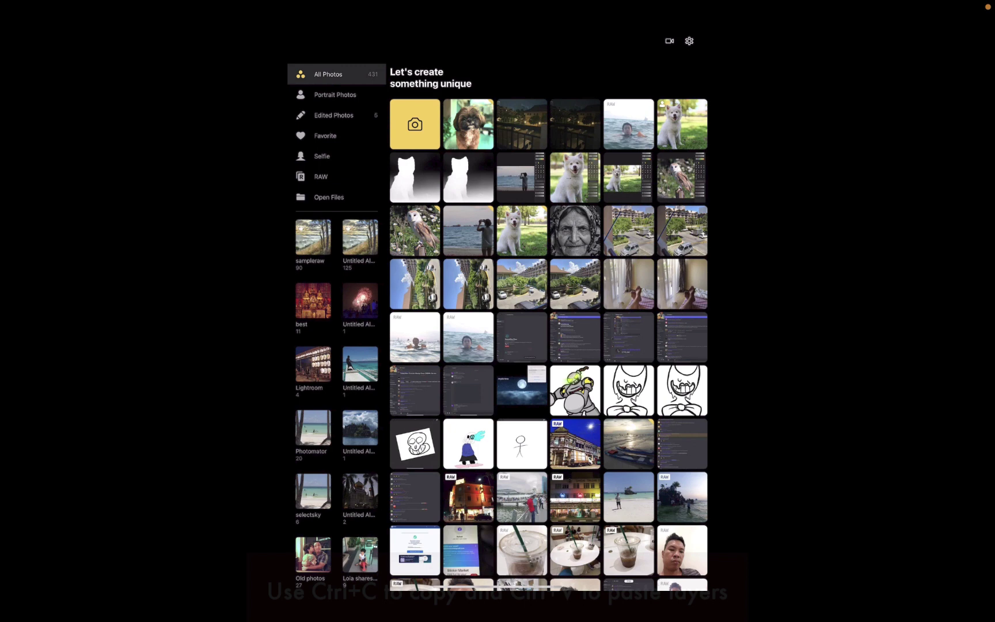
- Open the beach photo, widen the aperture from f/20.0 to f/1.4, and focus on the woman
left_click(468, 230)
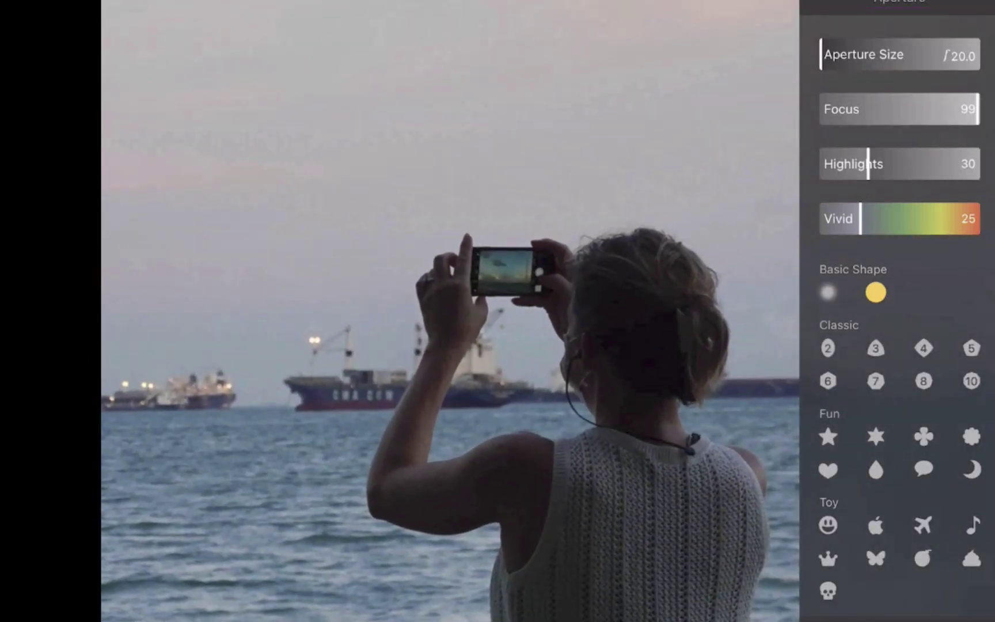
left_click_drag(977, 109, 974, 109)
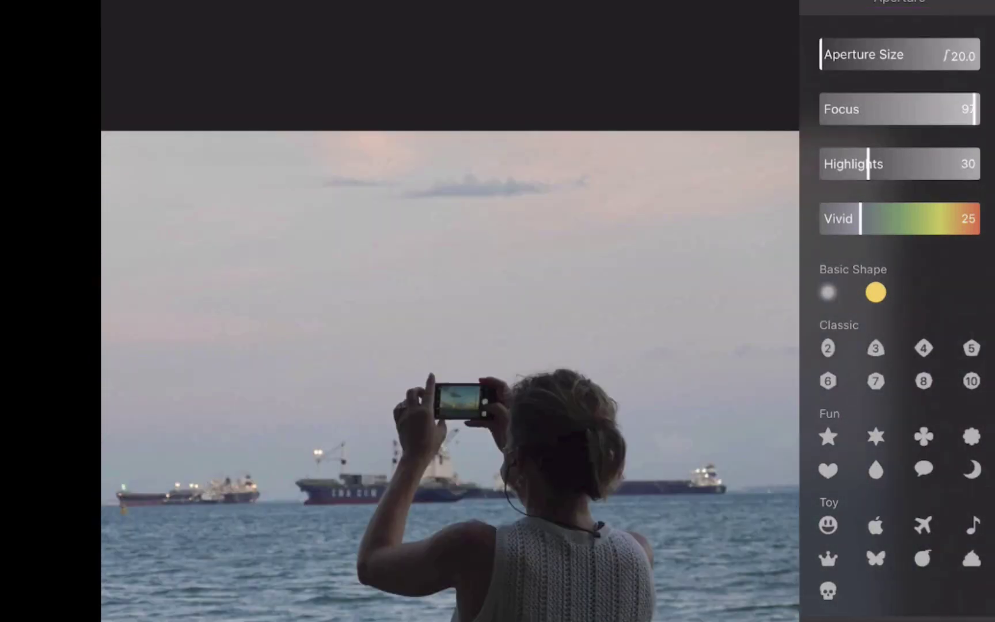
left_click_drag(821, 54, 978, 54)
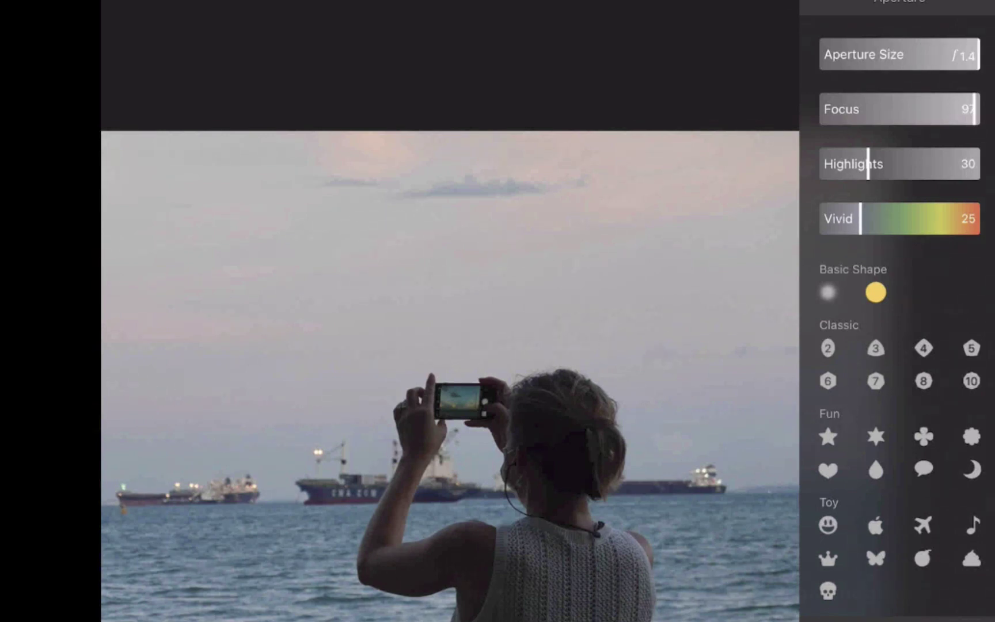
left_click(561, 455)
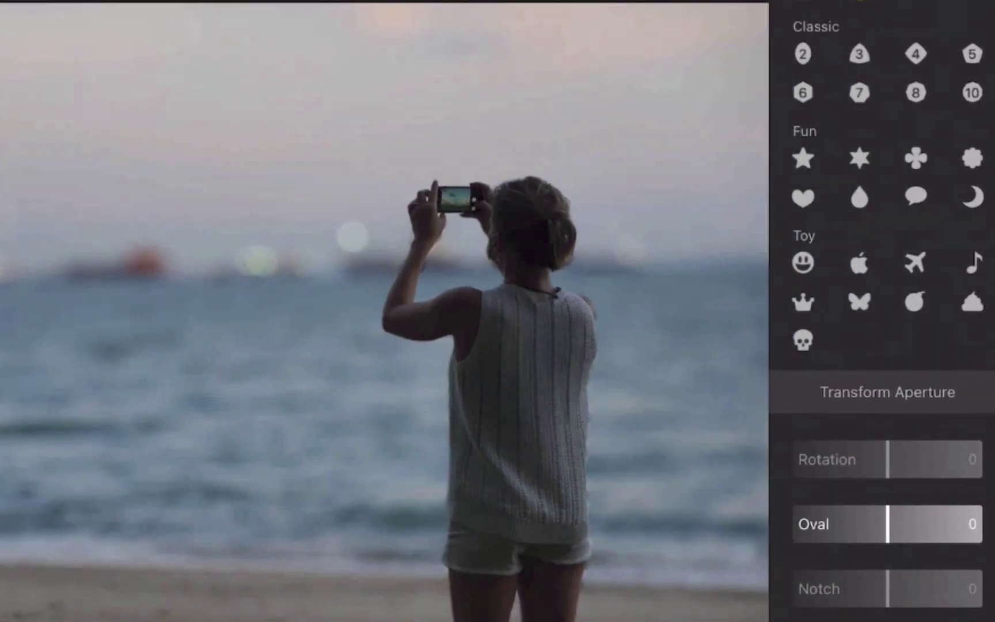
left_click(195, 281)
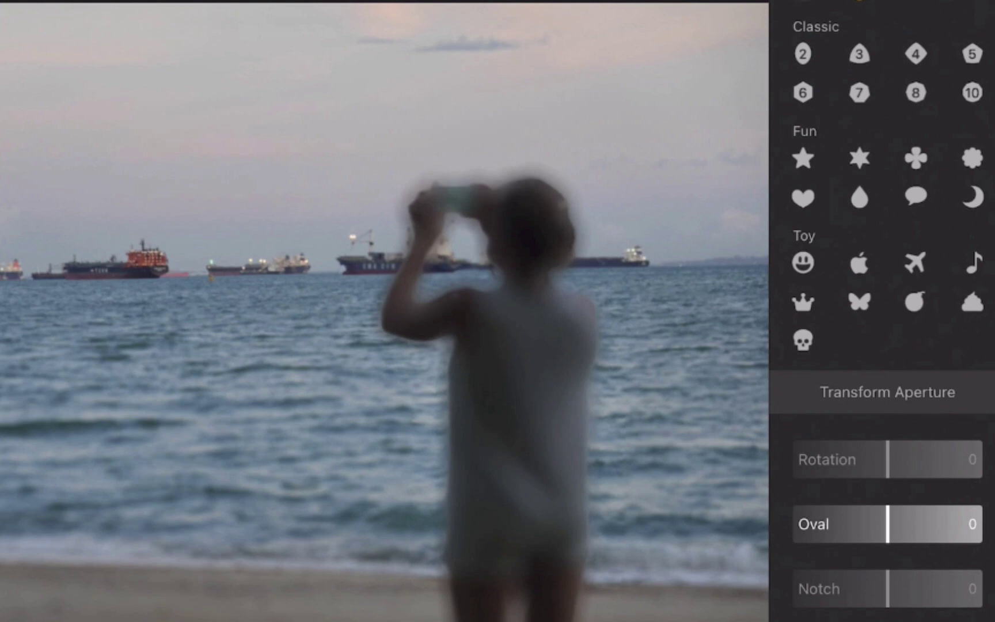
left_click(195, 280)
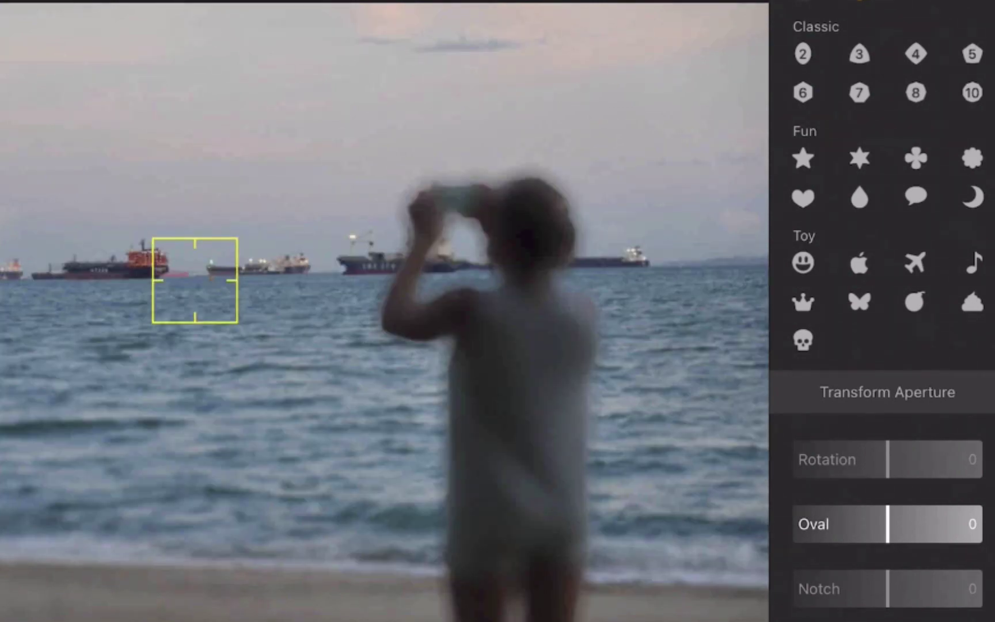
left_click(532, 377)
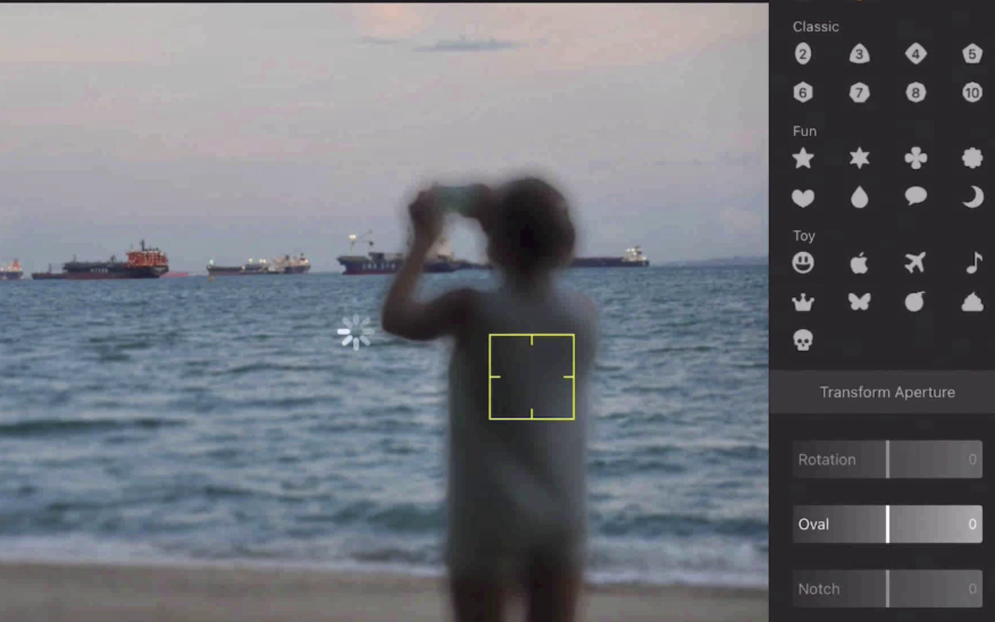
left_click(208, 265)
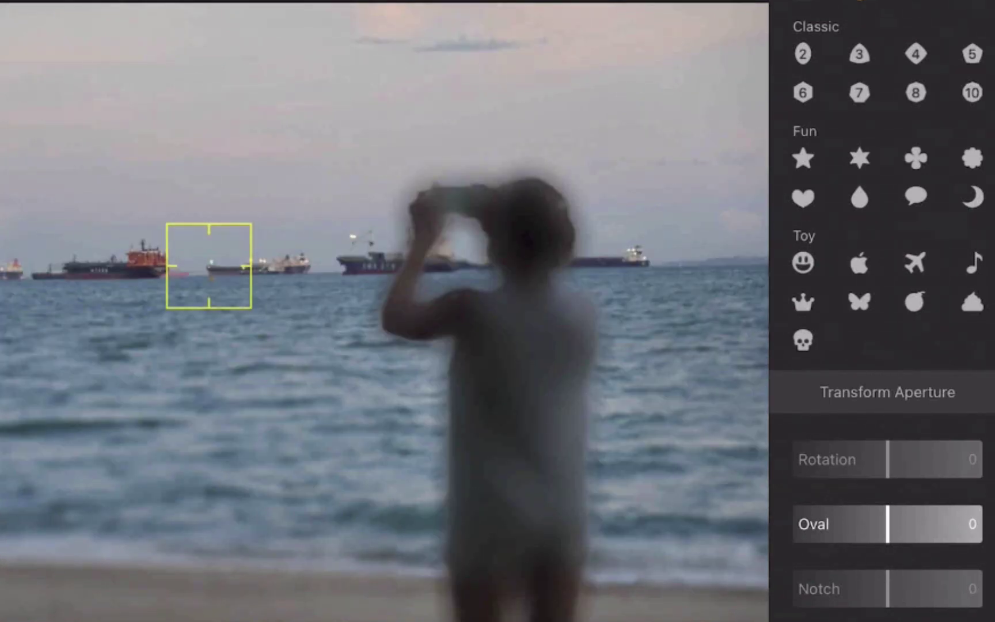
left_click(506, 372)
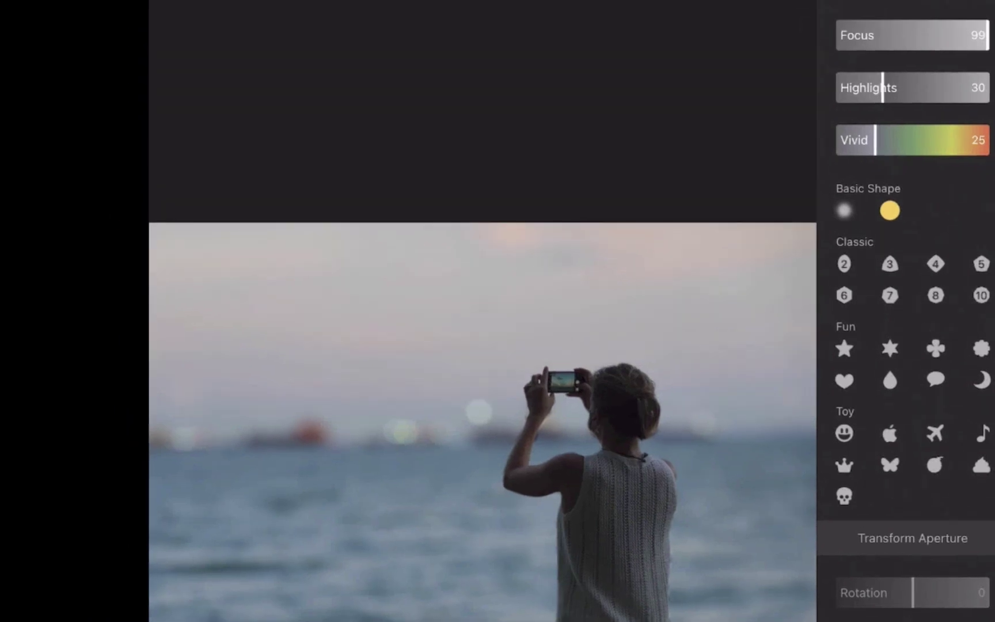
- Brighten the bokeh highlights, make their colours more vivid, and try the Classic 2 and round shapes
left_click_drag(881, 87, 937, 87)
left_click_drag(874, 140, 970, 140)
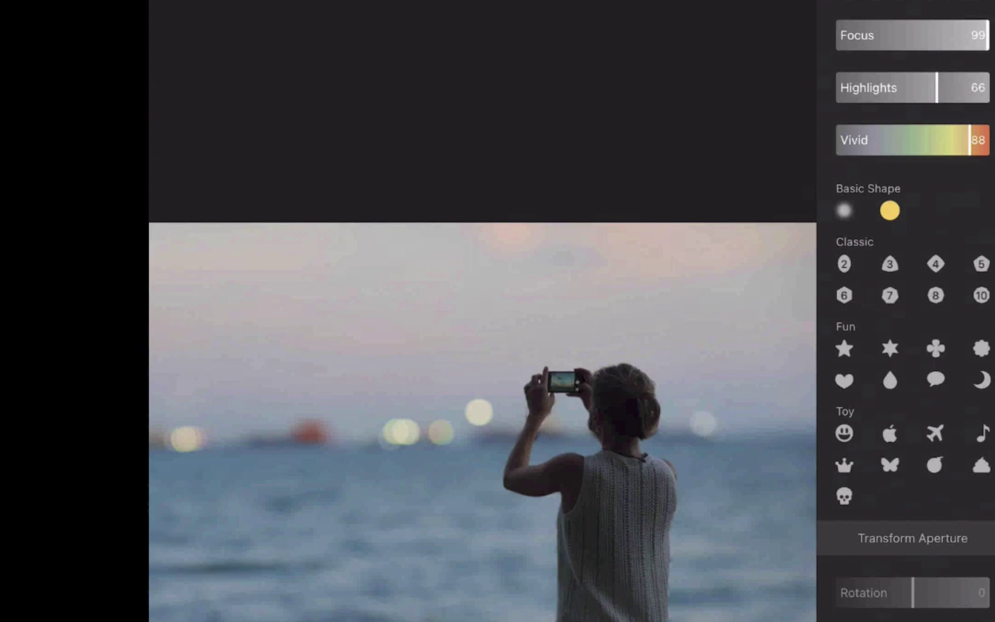
left_click(844, 264)
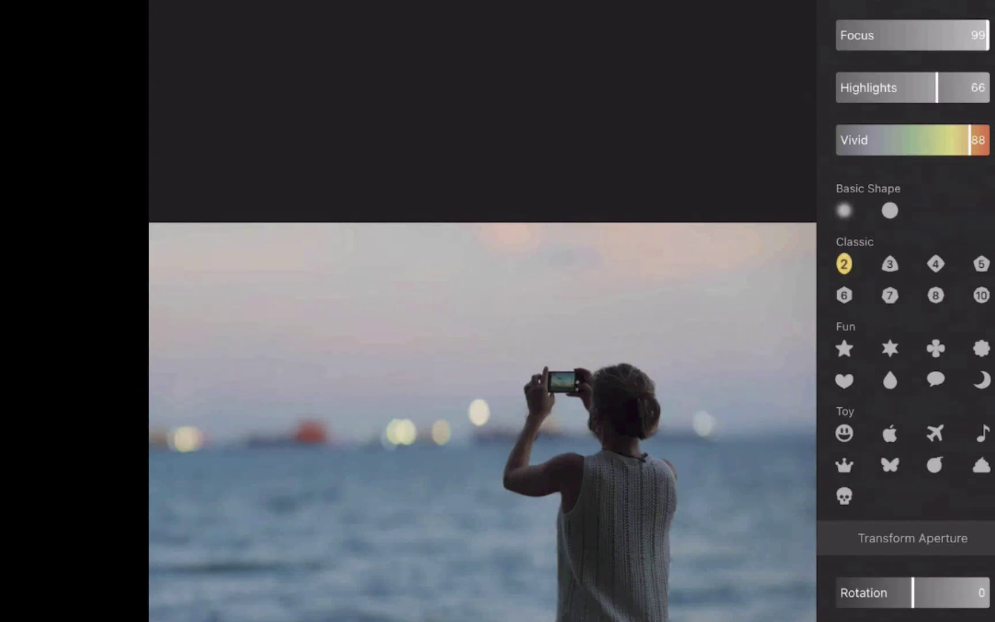
left_click(890, 211)
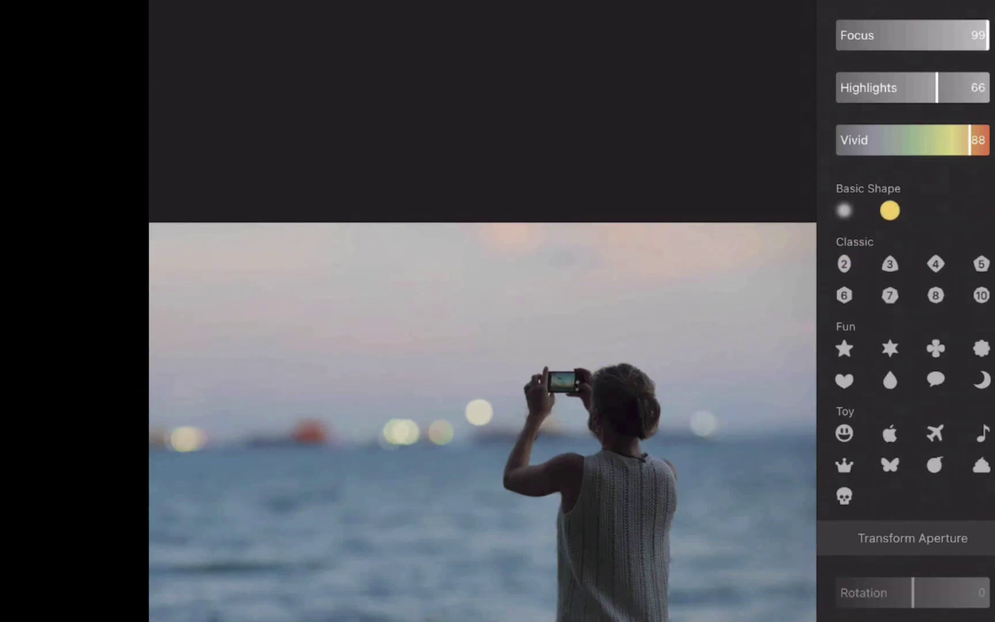
- Cycle the Classic bokeh through 3, 4, 5, 6, 7, 8 and finally 10 blades
left_click(889, 264)
left_click(934, 264)
left_click(980, 264)
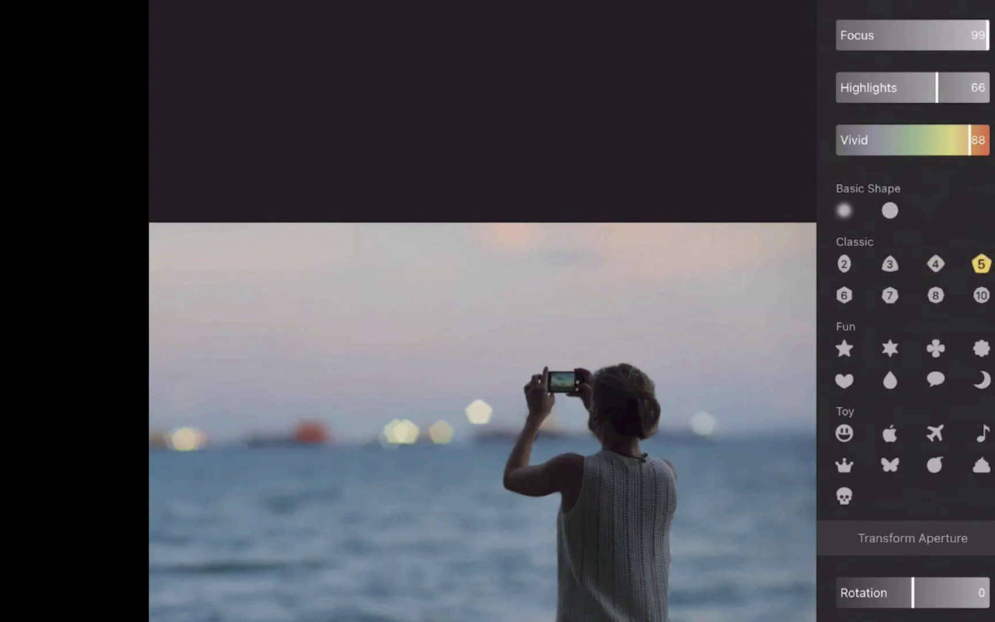
left_click(844, 295)
left_click(889, 295)
left_click(935, 296)
left_click(980, 296)
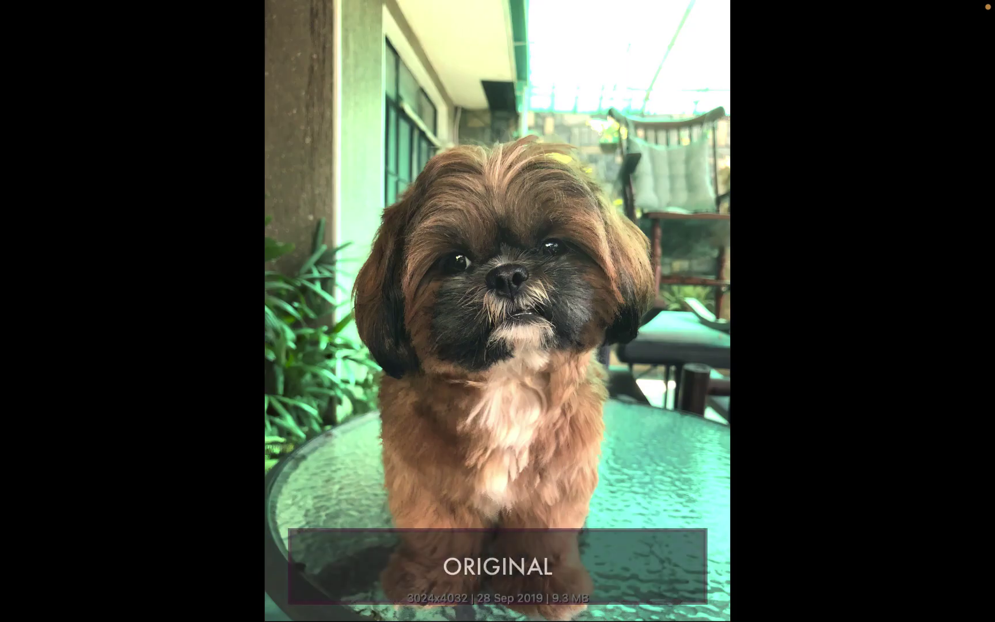
- Step from the original dog photo to its blurred-background Focos version, then to the next photo
key("Left")
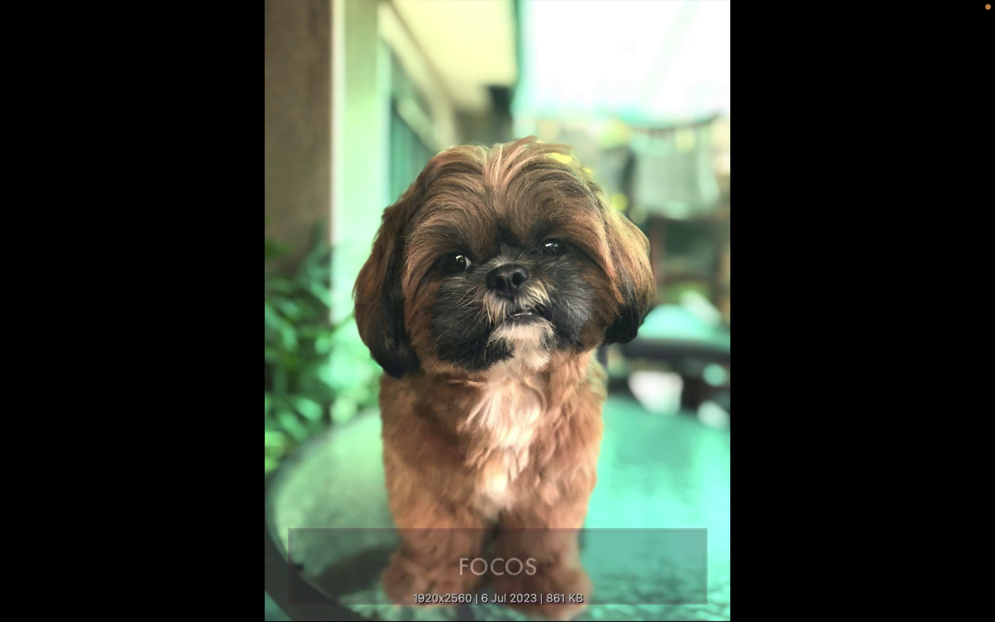
key("Left")
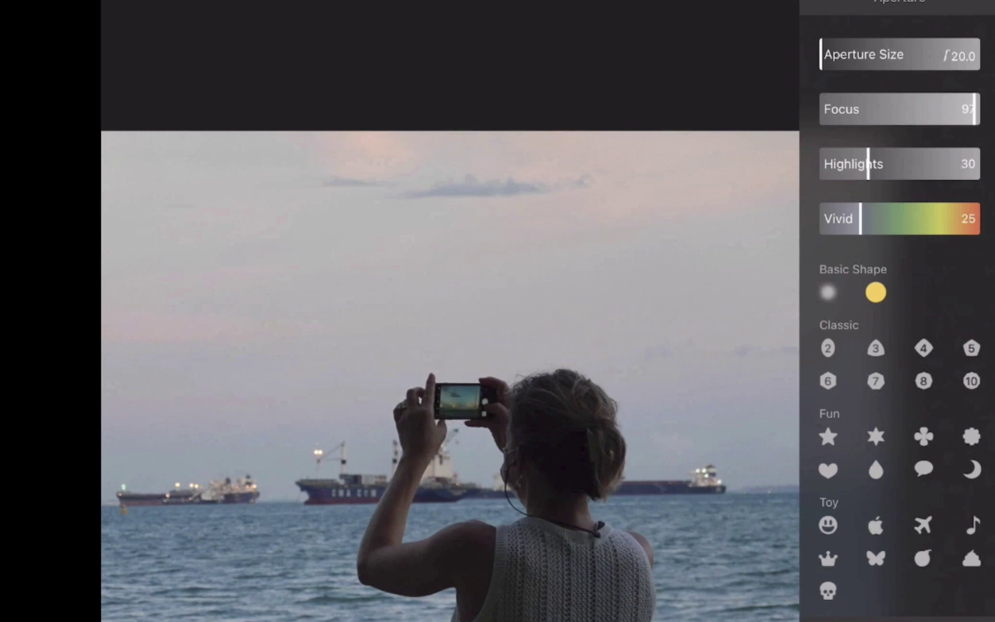
- Widen the aperture to f/1.4 and set the focus point on the woman's head
left_click_drag(820, 54, 978, 54)
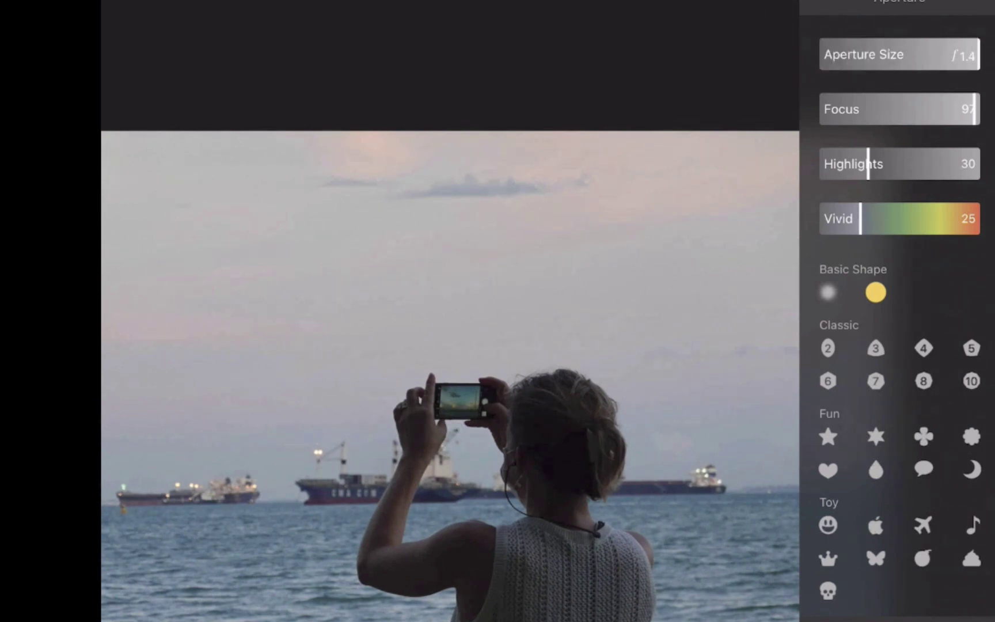
left_click(555, 433)
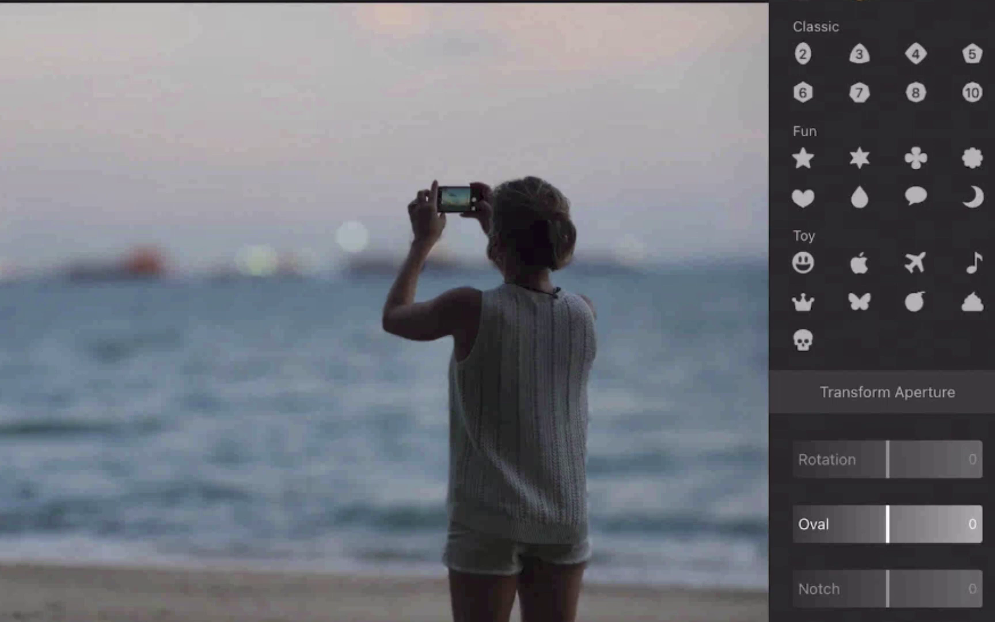
left_click(195, 280)
left_click(195, 281)
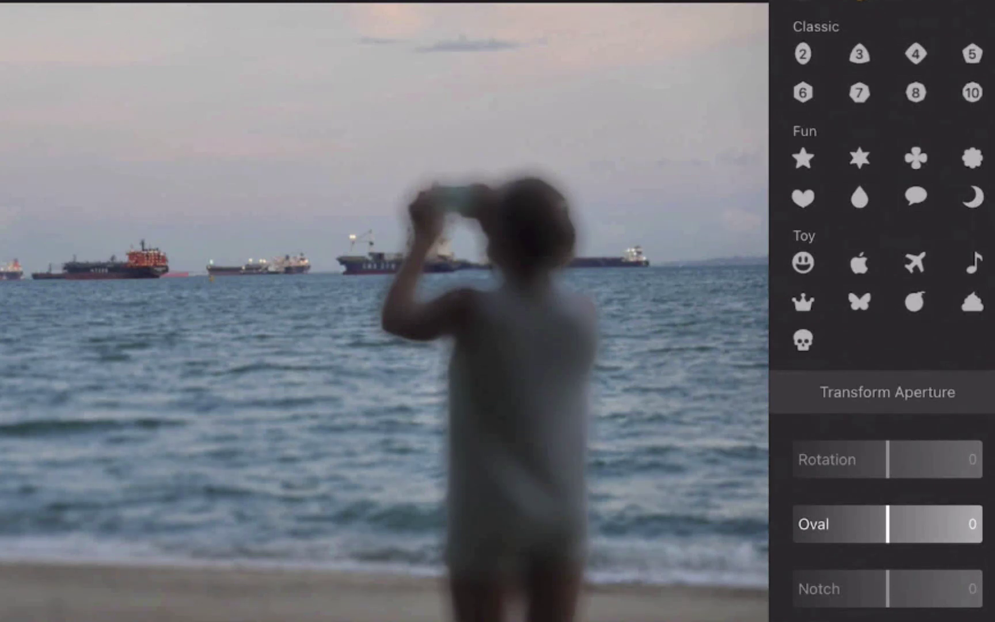
left_click(534, 377)
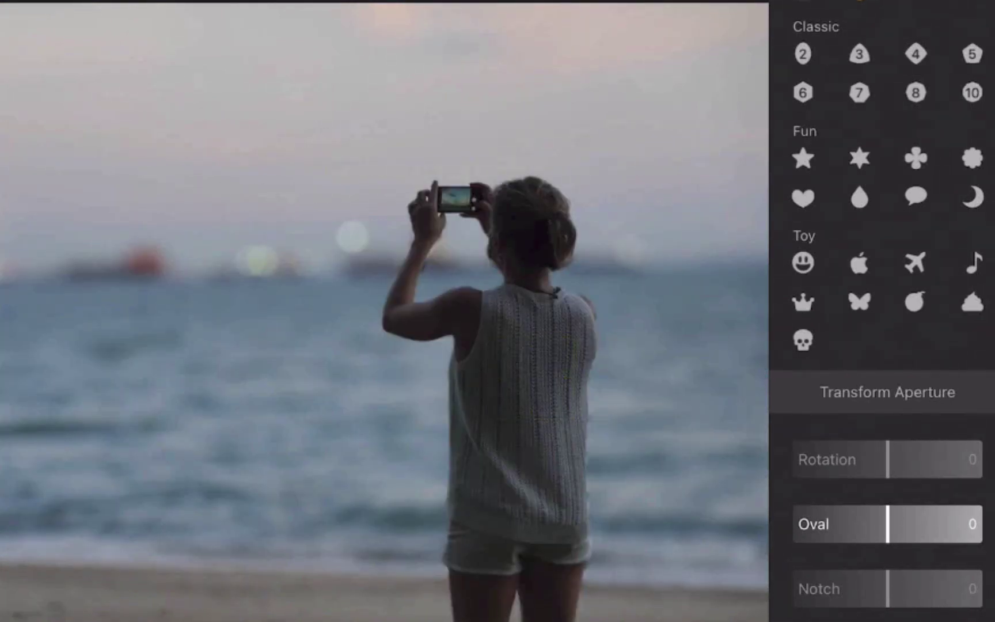
left_click(209, 266)
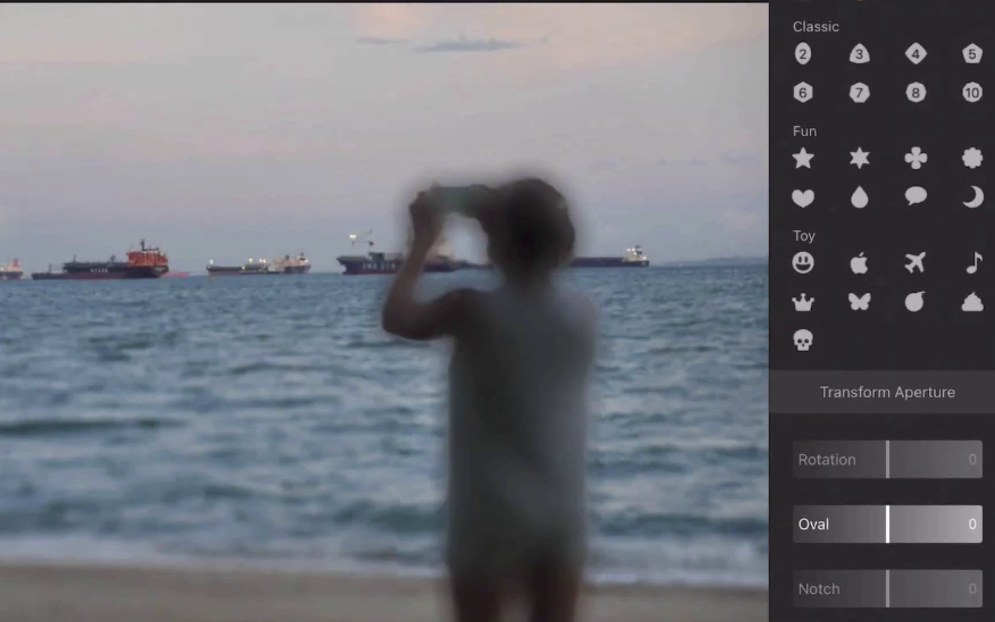
left_click(509, 372)
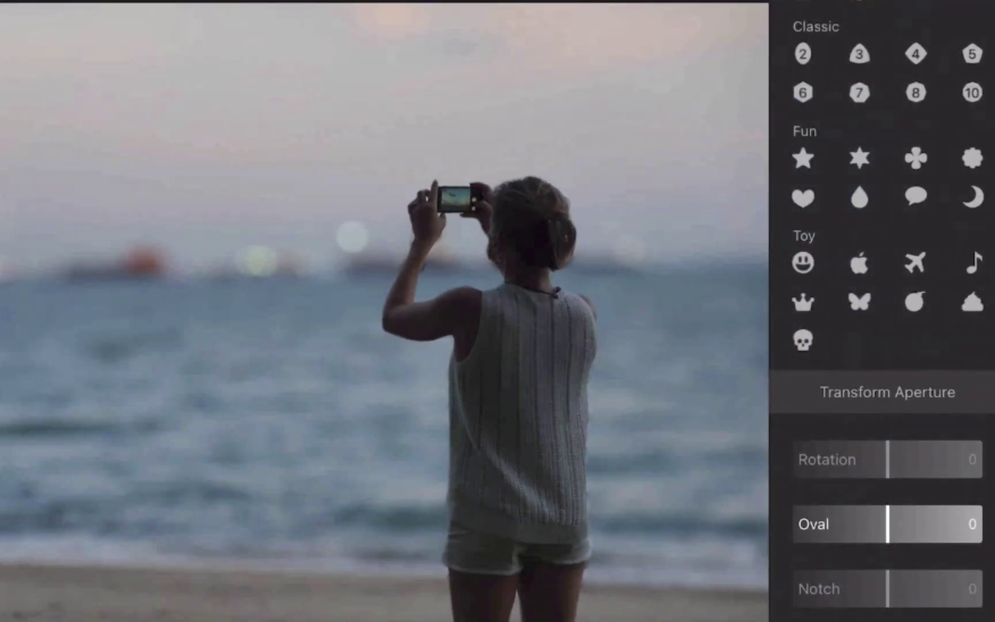
left_click(195, 280)
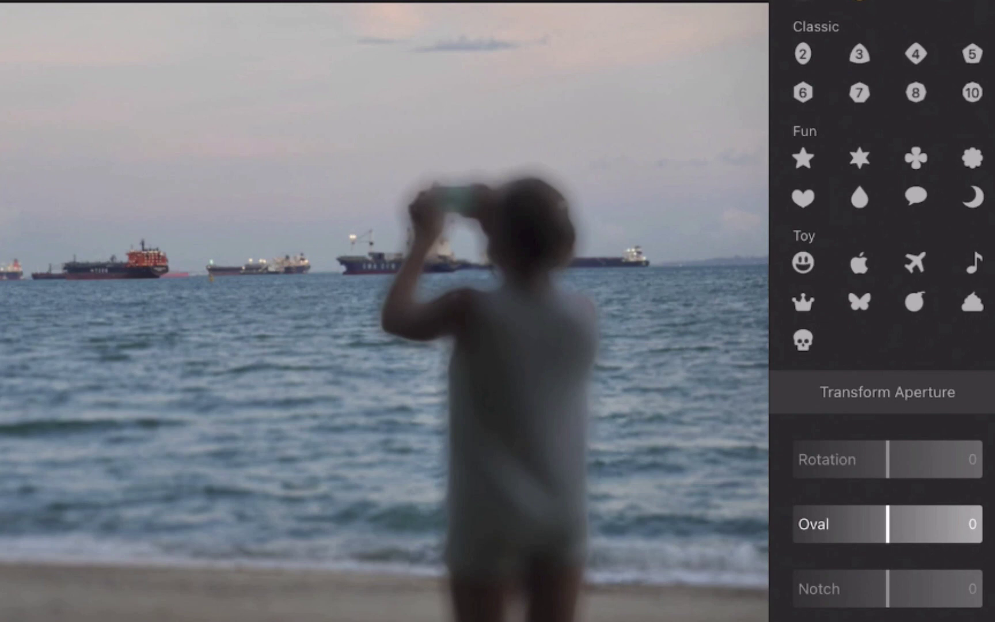
left_click(195, 280)
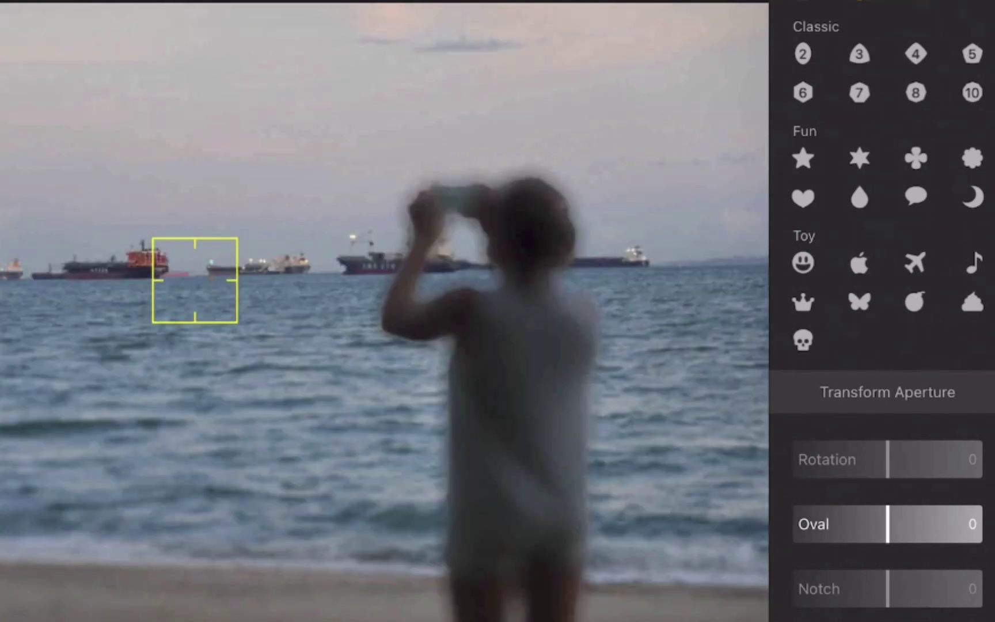
left_click(531, 377)
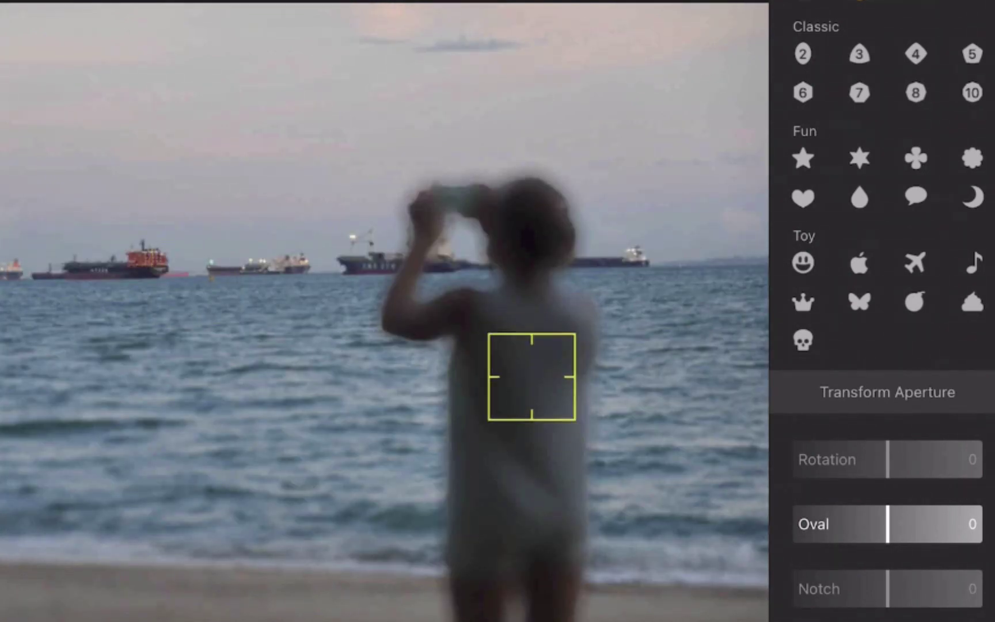
left_click(209, 265)
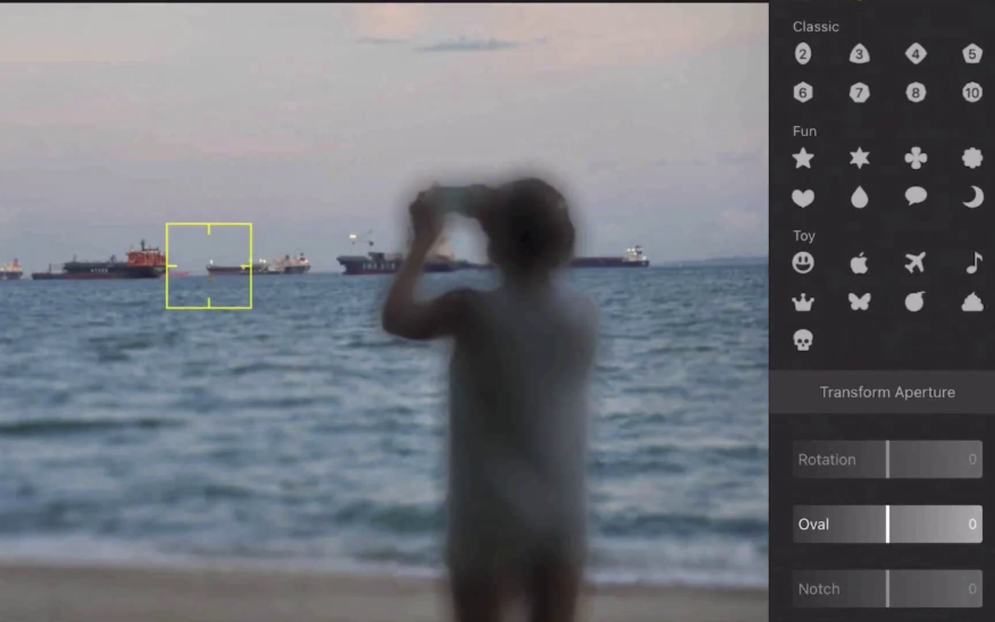
left_click(509, 372)
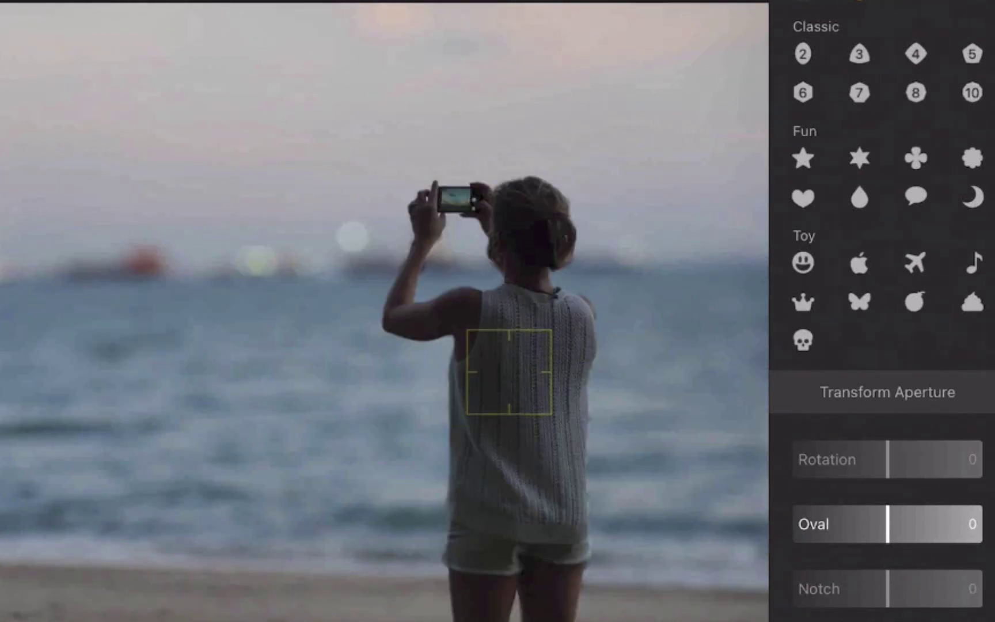